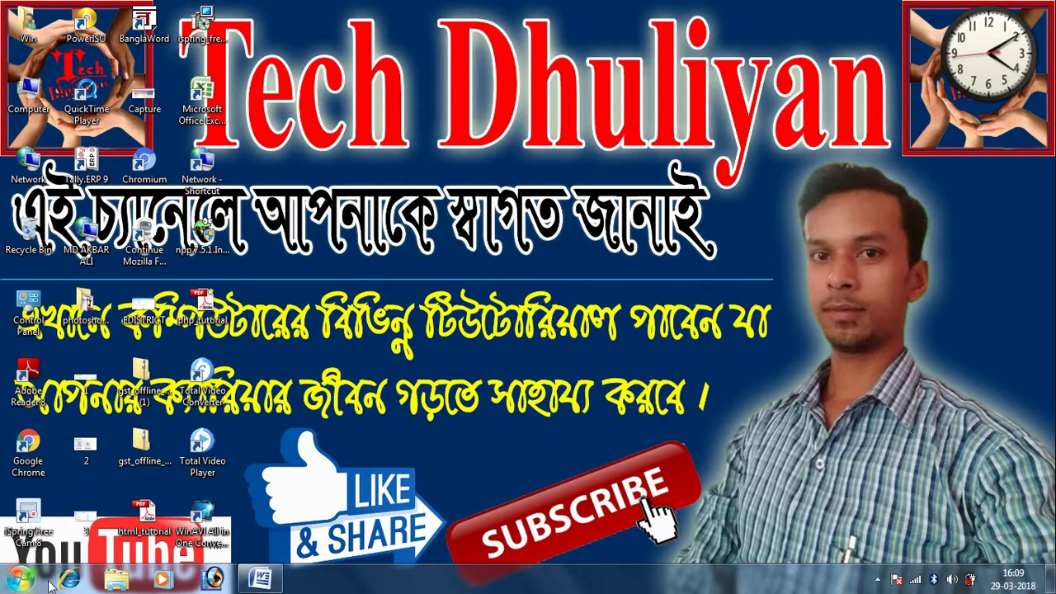
- Restore the Word window showing the Tech Dhuliyan document from the taskbar
click(21, 579)
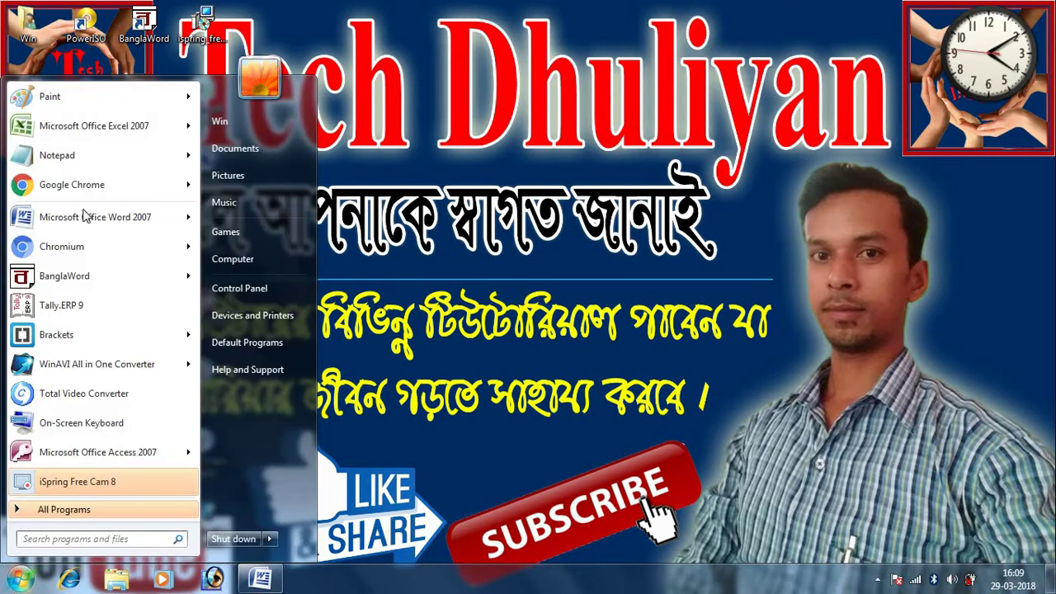
click(248, 583)
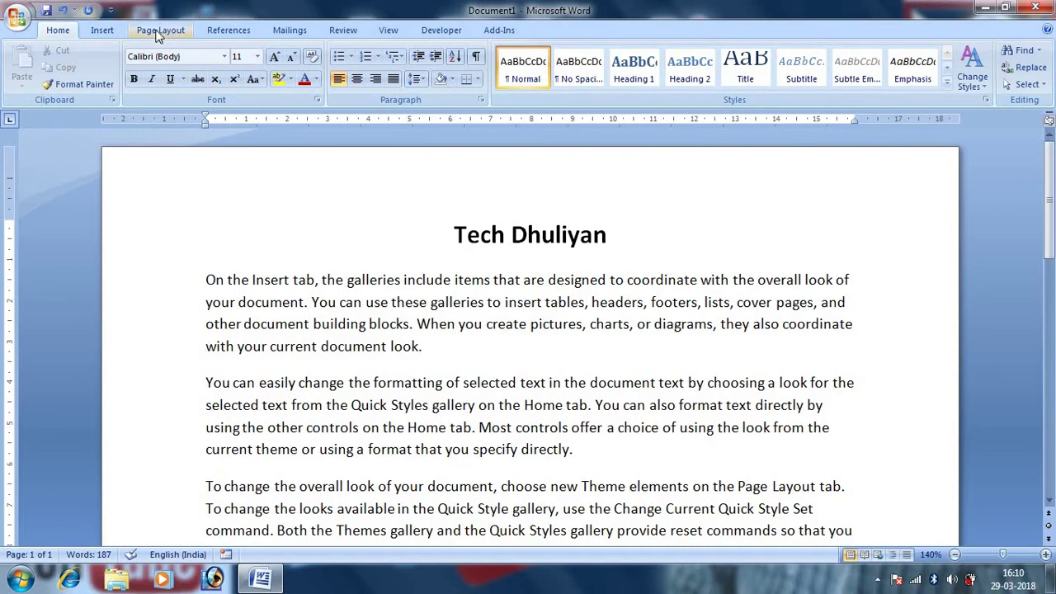
- Apply the pink rose design from the Page Borders Art list as the page border
click(159, 36)
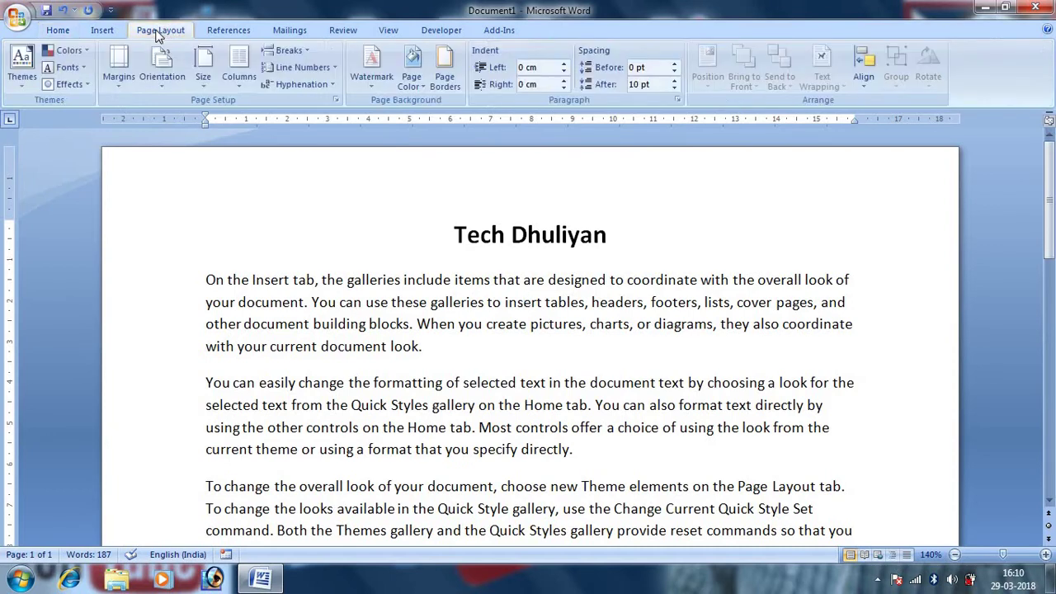
click(446, 76)
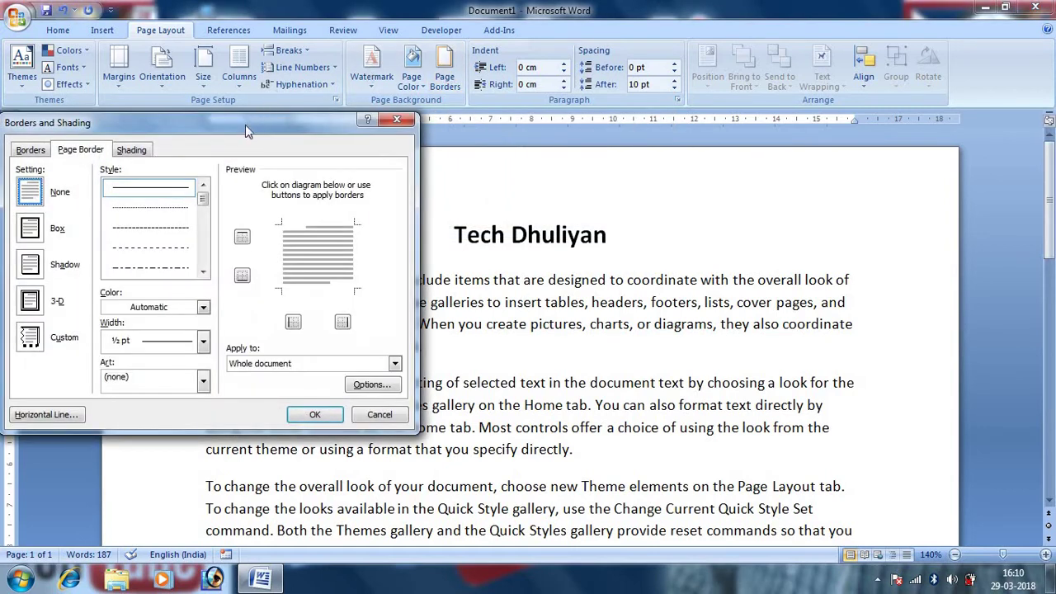
drag(244, 120, 356, 113)
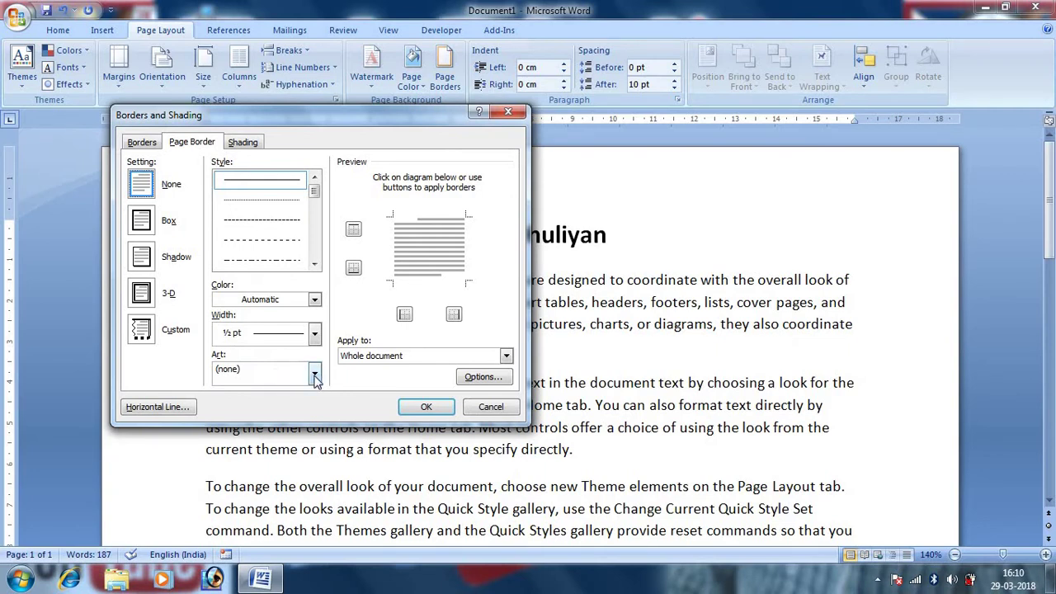
click(315, 376)
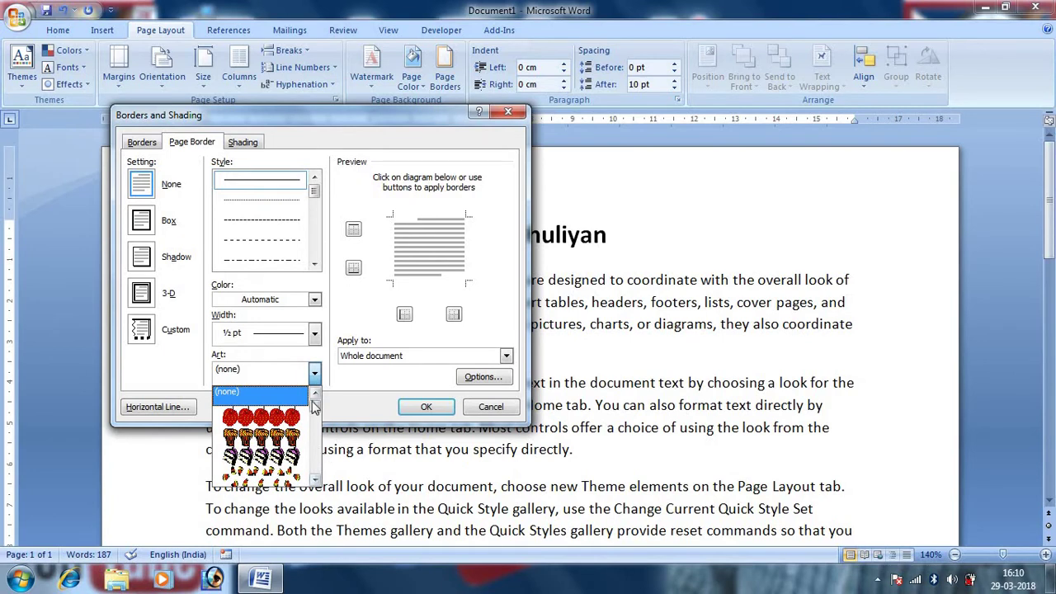
scroll(315, 422, down, 5)
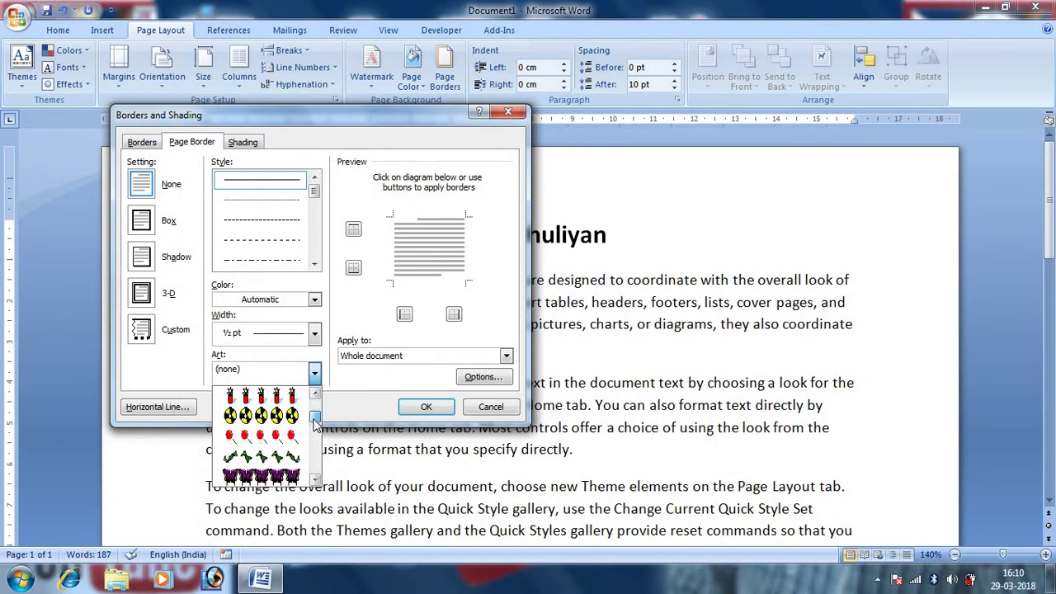
scroll(315, 422, down, 3)
scroll(315, 423, down, 3)
scroll(316, 422, down, 3)
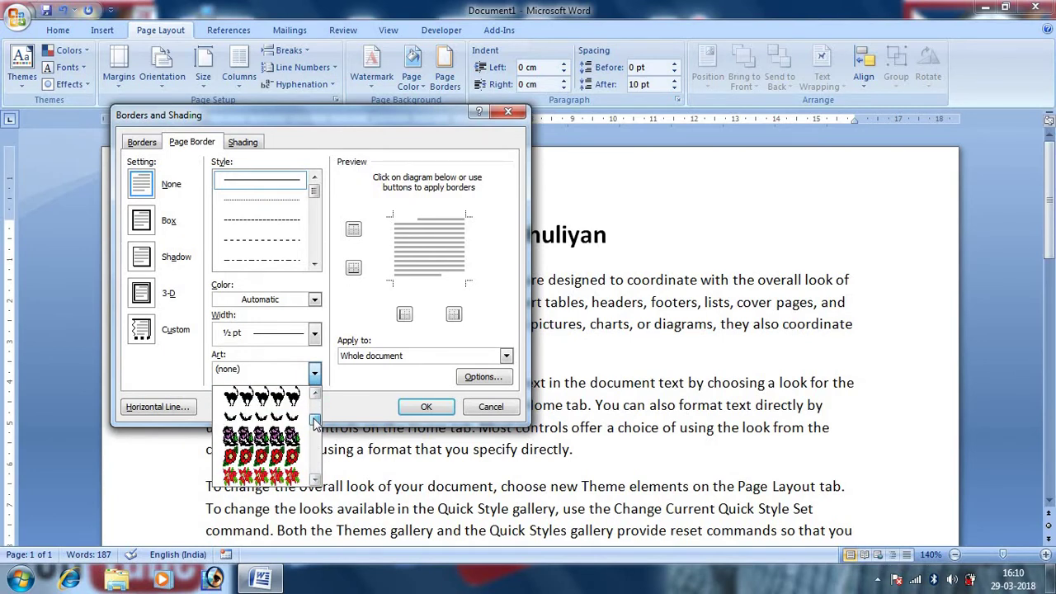
click(283, 434)
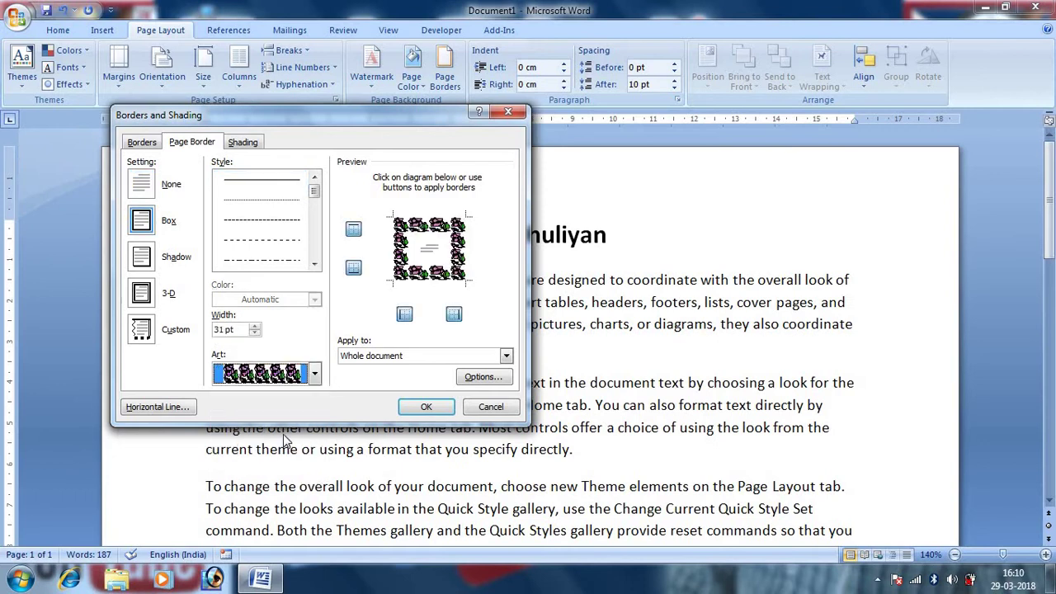
click(425, 408)
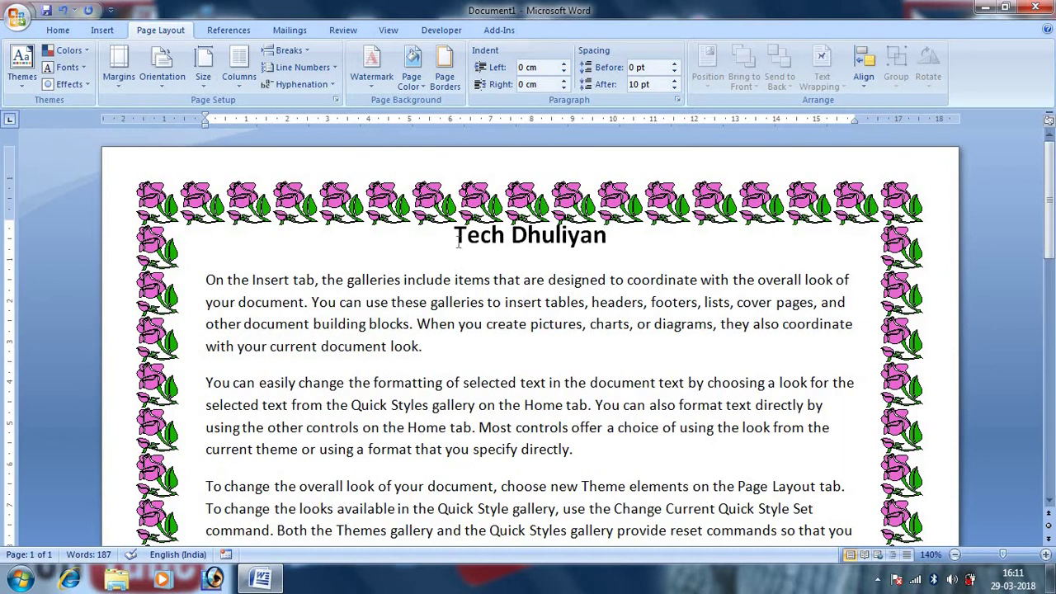
- Select the 'Tech Dhuliyan' heading text
drag(471, 243, 621, 234)
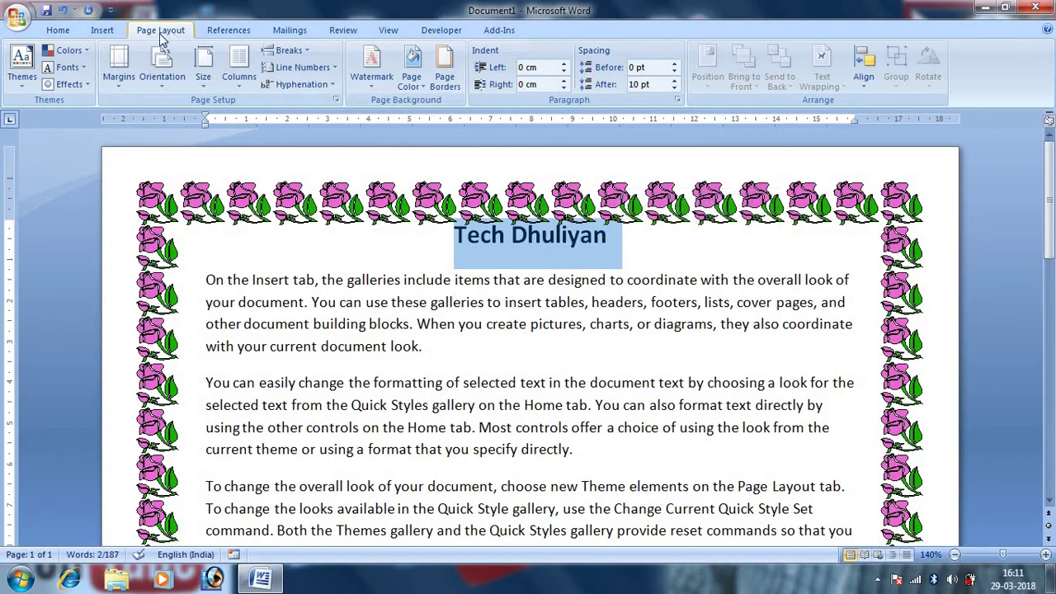
- Give the title paragraph a Box border with a thin ¾ pt single-line style
click(452, 86)
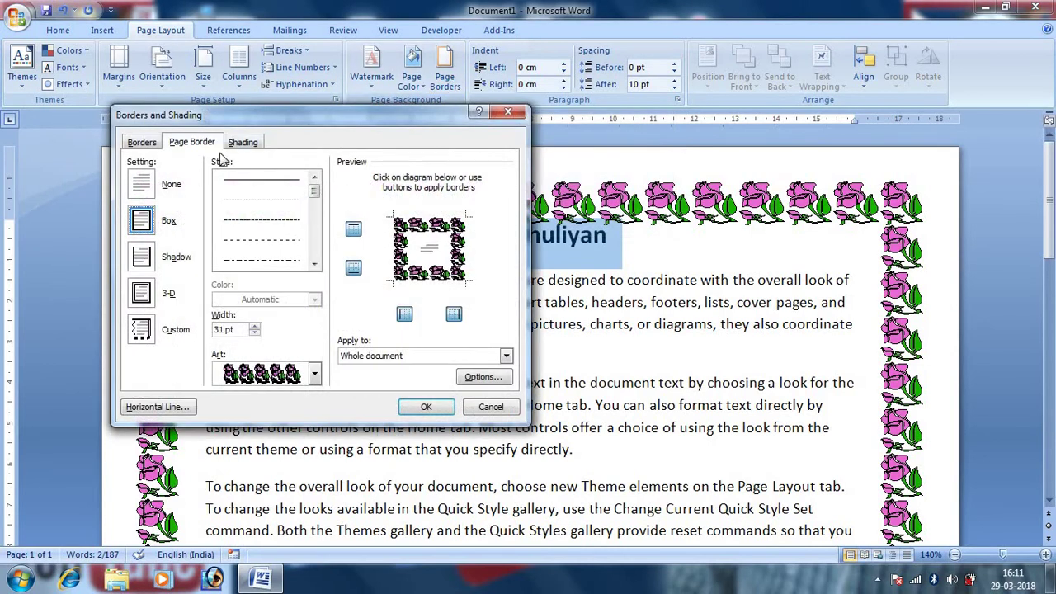
click(142, 143)
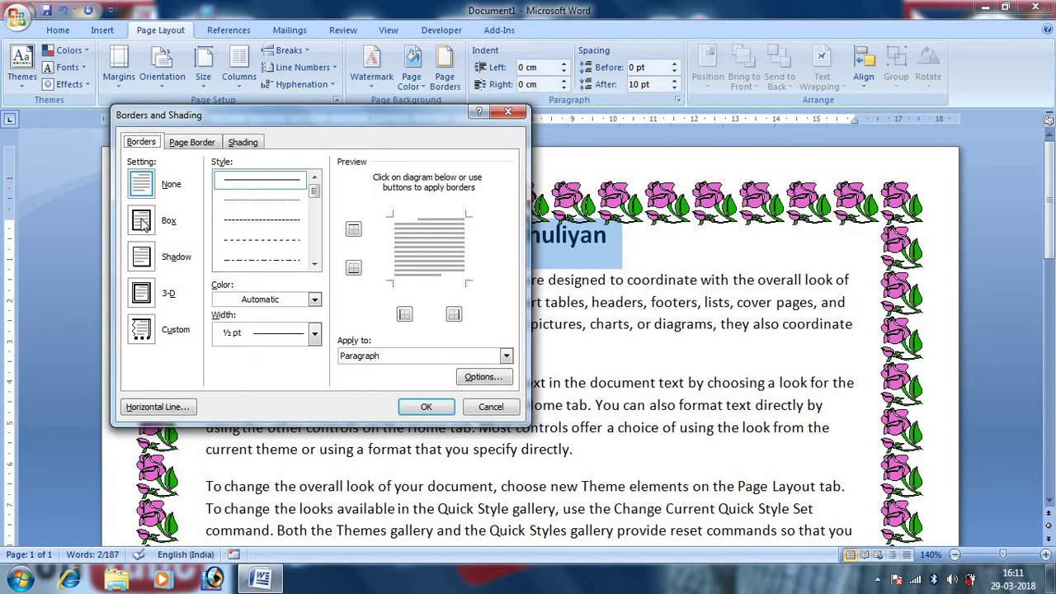
click(141, 220)
click(315, 264)
click(314, 264)
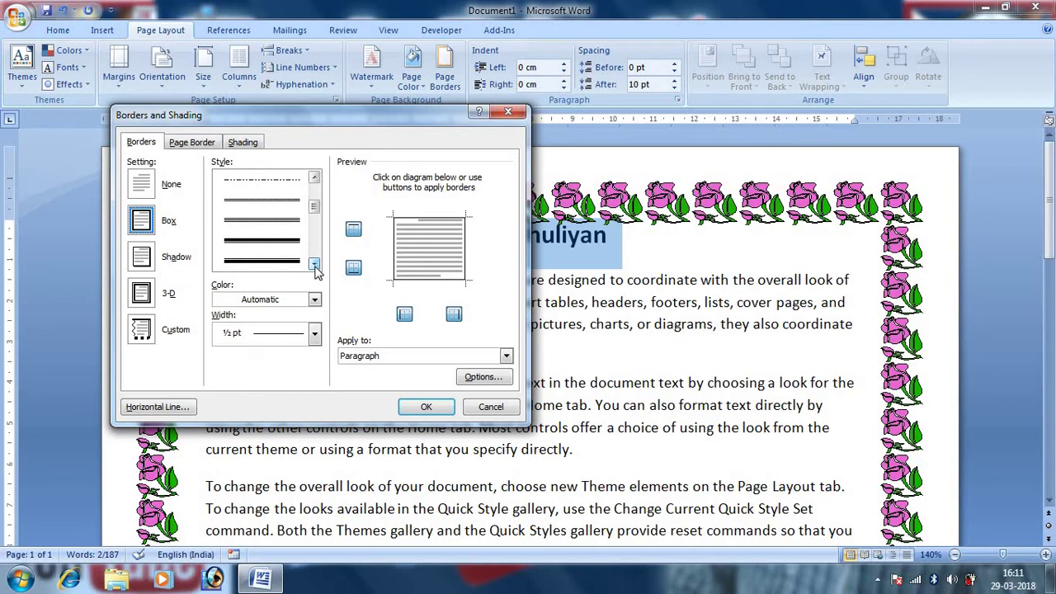
click(281, 202)
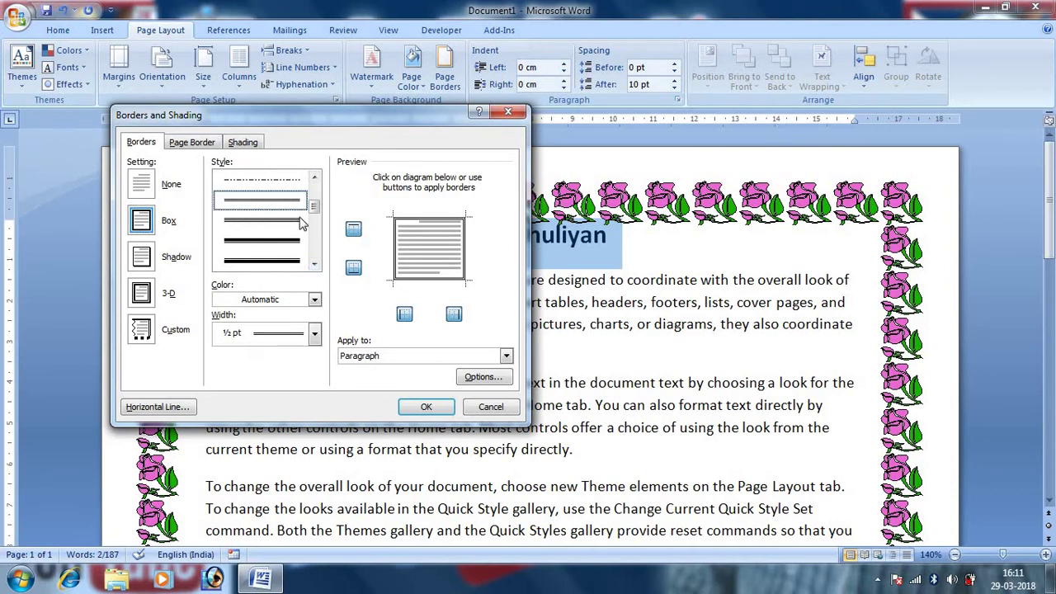
click(315, 264)
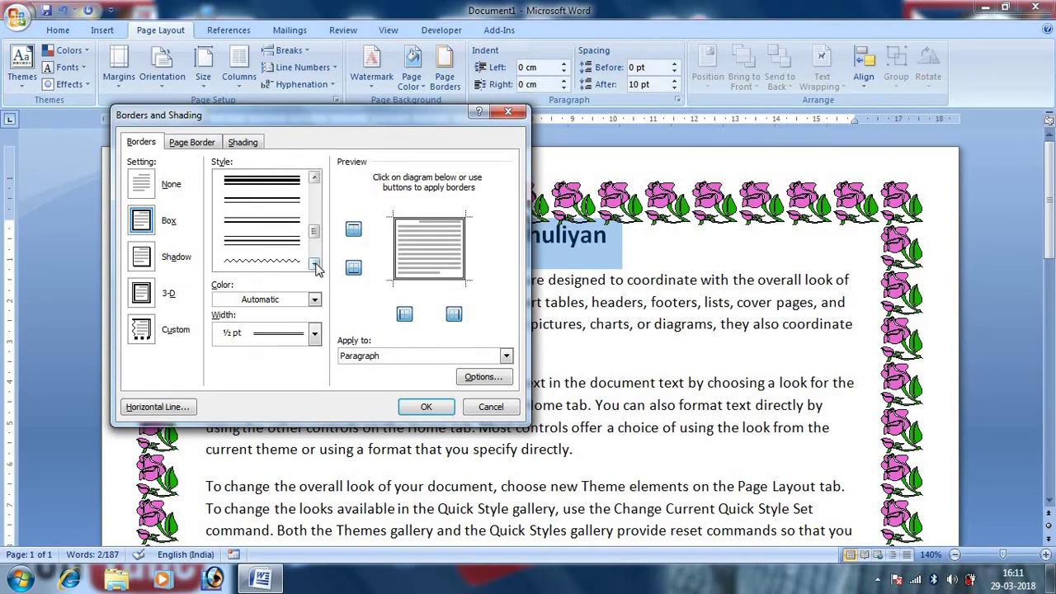
click(315, 264)
click(314, 264)
click(314, 264)
click(314, 264)
click(314, 264)
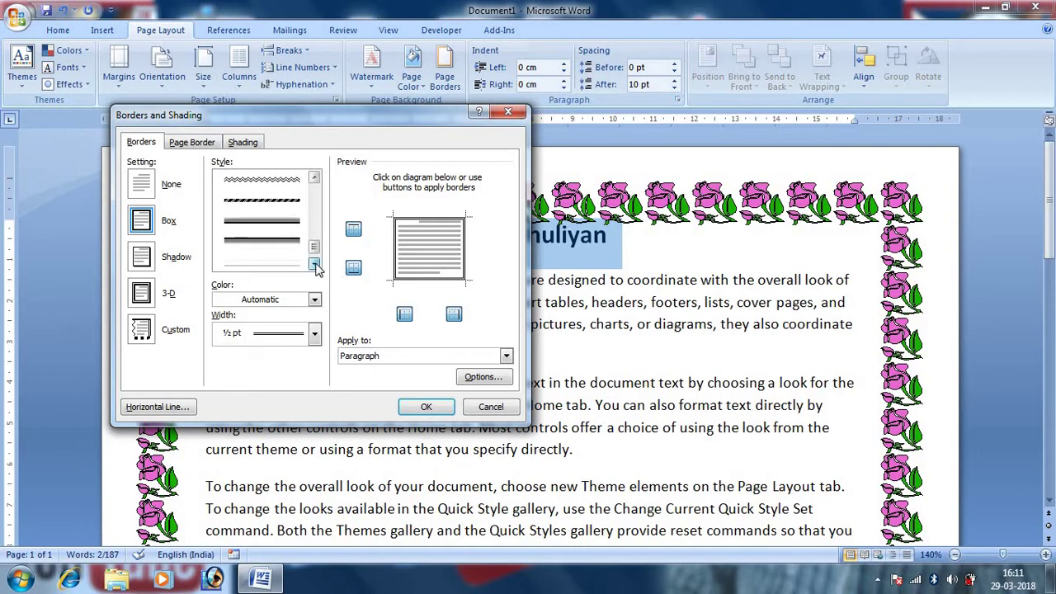
click(315, 264)
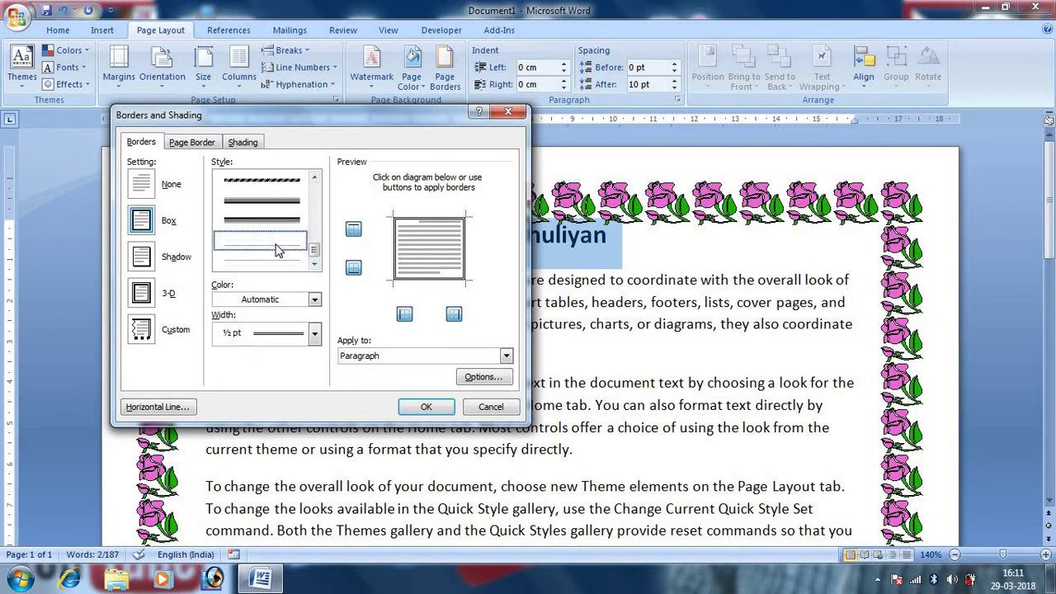
click(279, 245)
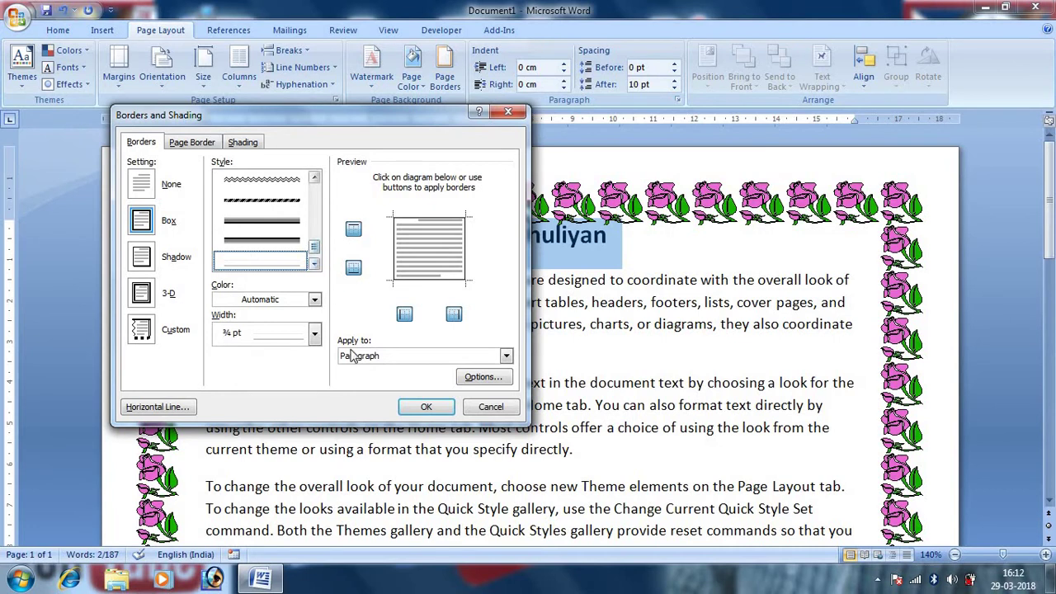
click(422, 408)
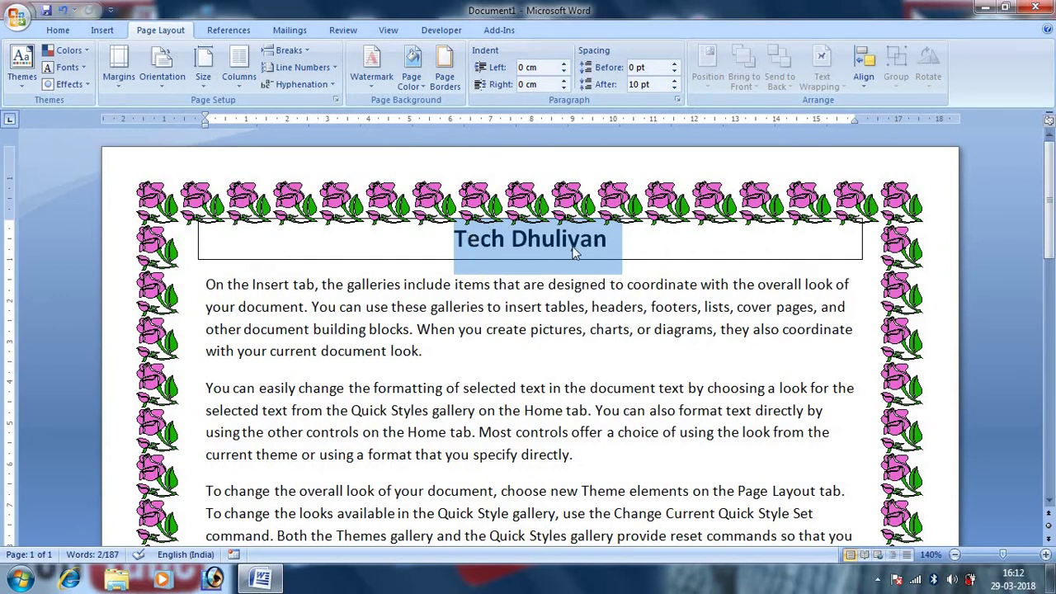
- Undo the earlier title border and reselect the Tech Dhuliyan title
click(63, 10)
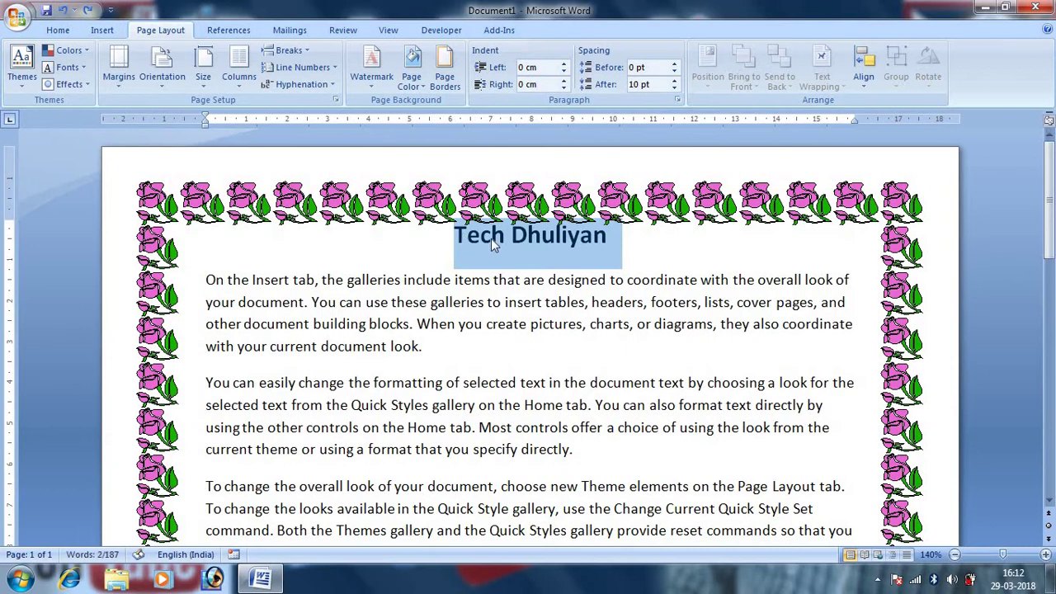
key(Left)
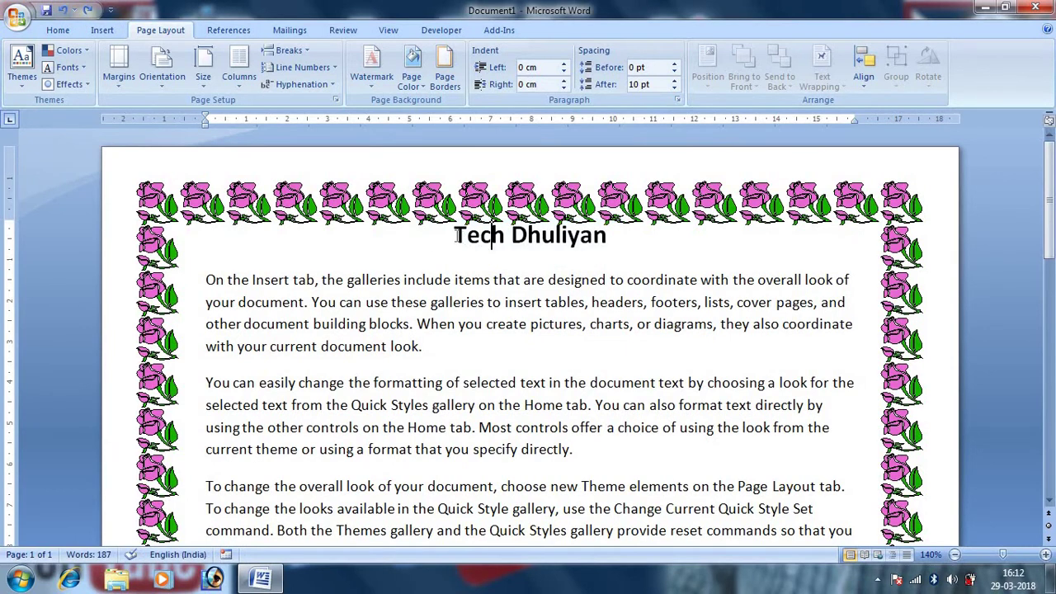
mouse_move(456, 235)
mouse_down()
mouse_move(631, 240)
mouse_move(611, 241)
mouse_up()
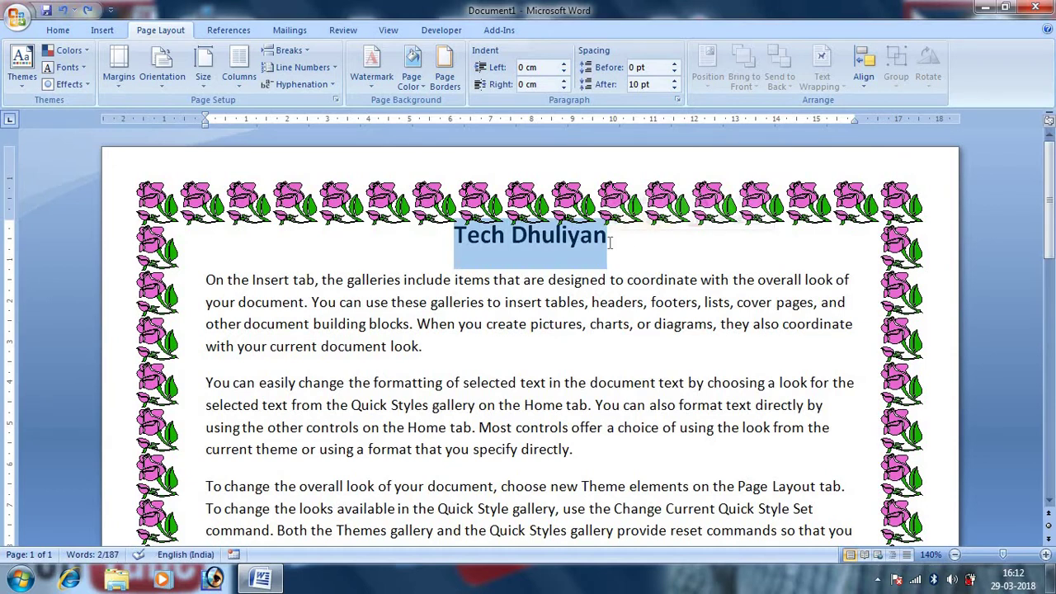
- Apply a Box border to the selected title text, then reselect the whole title
click(444, 68)
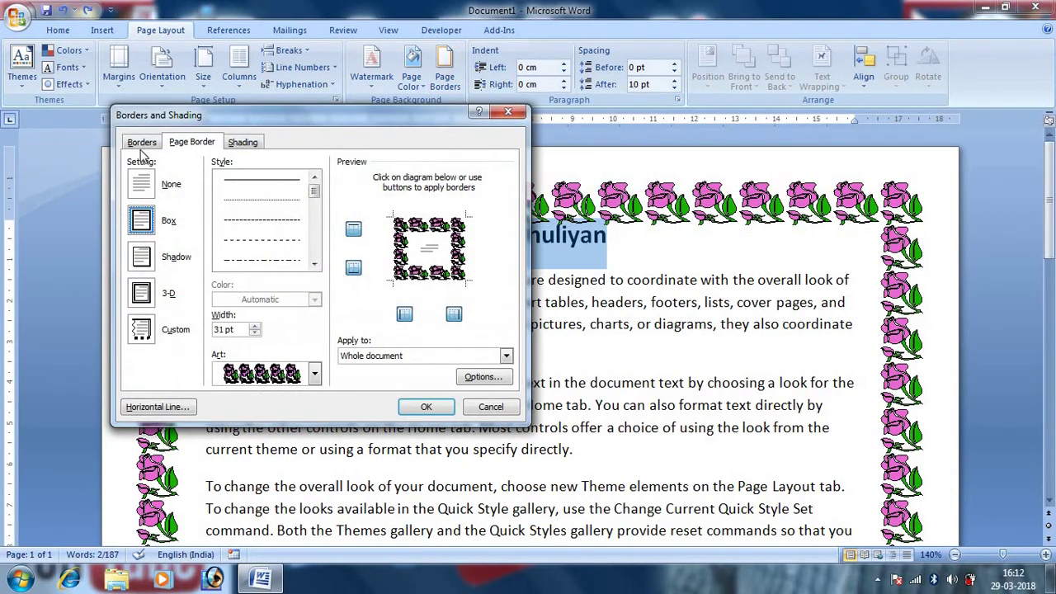
click(138, 143)
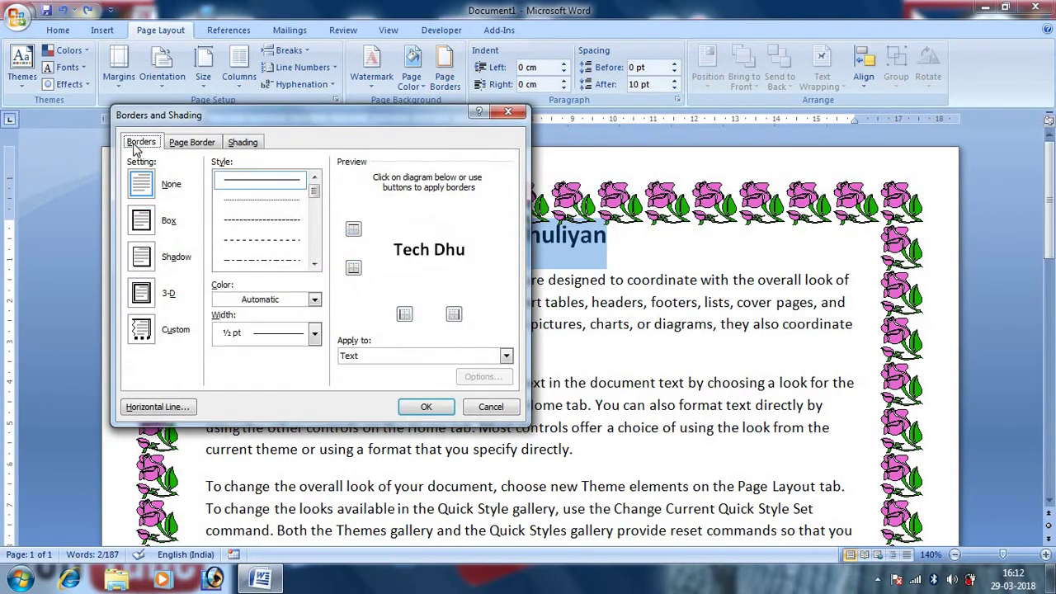
click(145, 221)
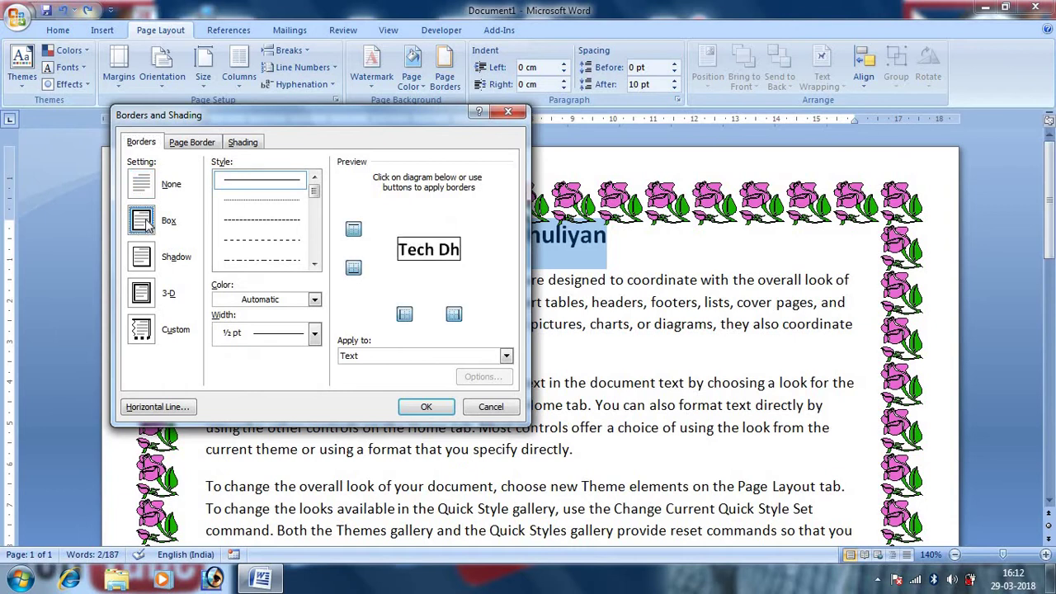
click(425, 407)
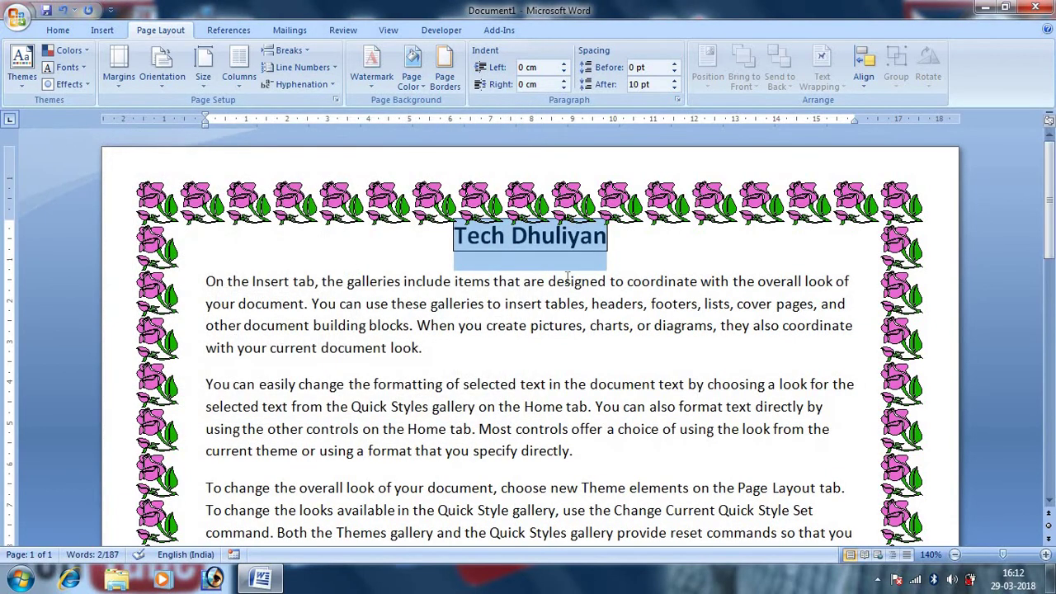
click(559, 258)
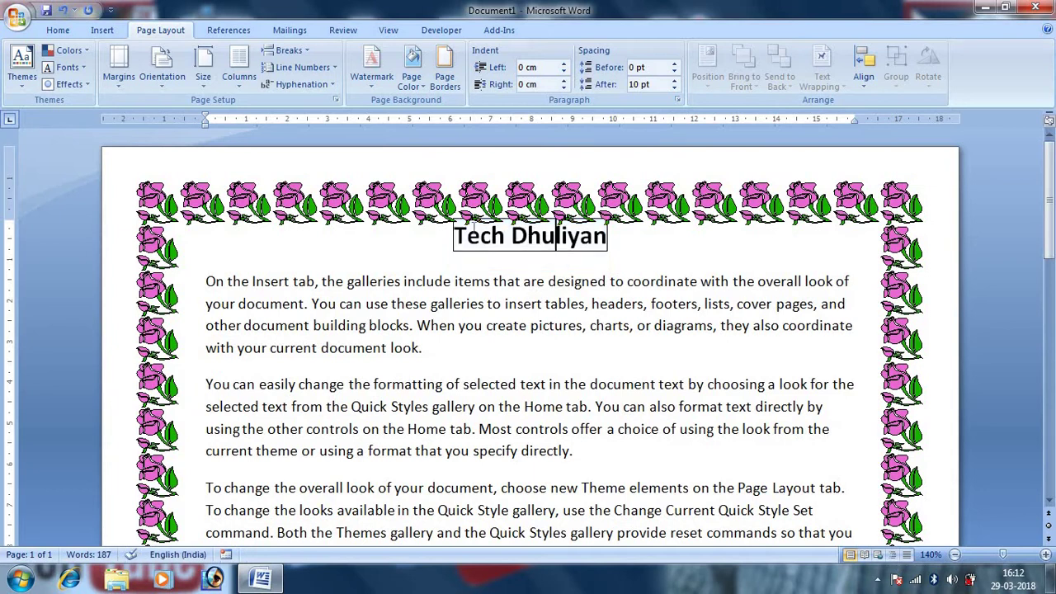
click(557, 235)
drag(454, 236, 611, 246)
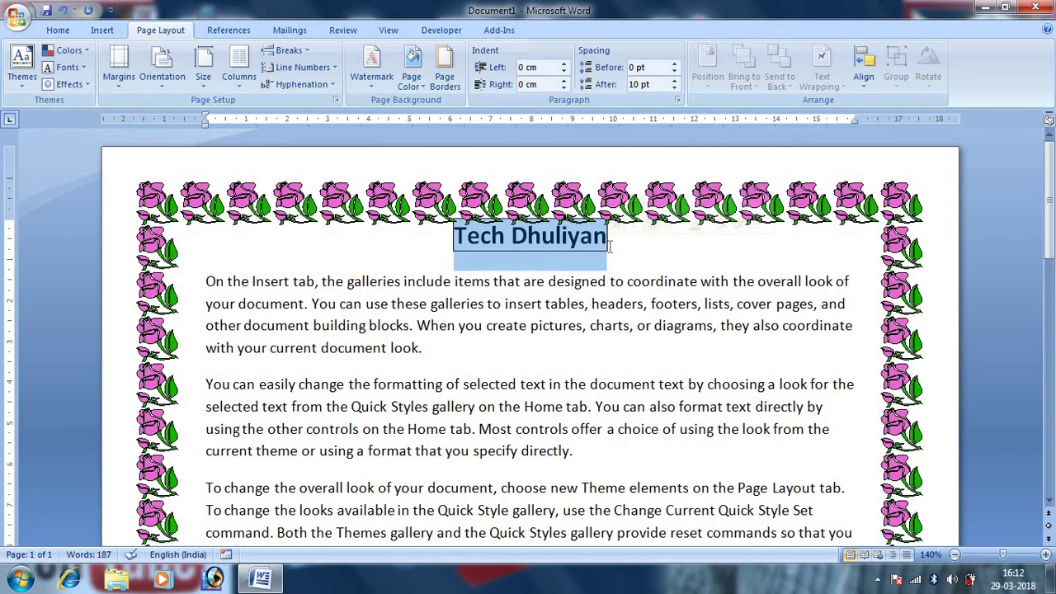
- Shade the Tech Dhuliyan title with a black fill from the Shading options
click(450, 75)
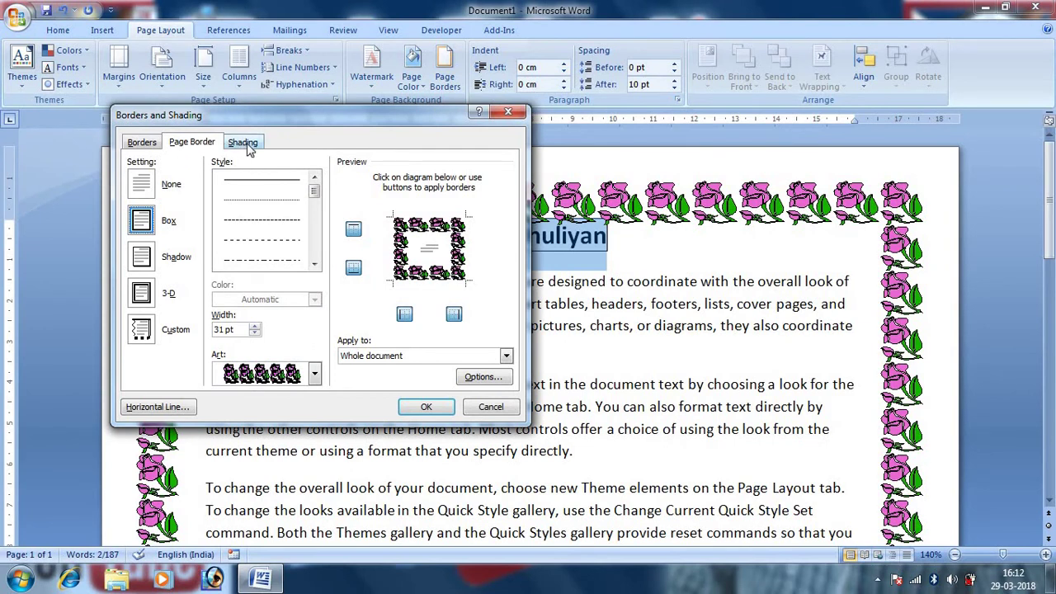
click(245, 143)
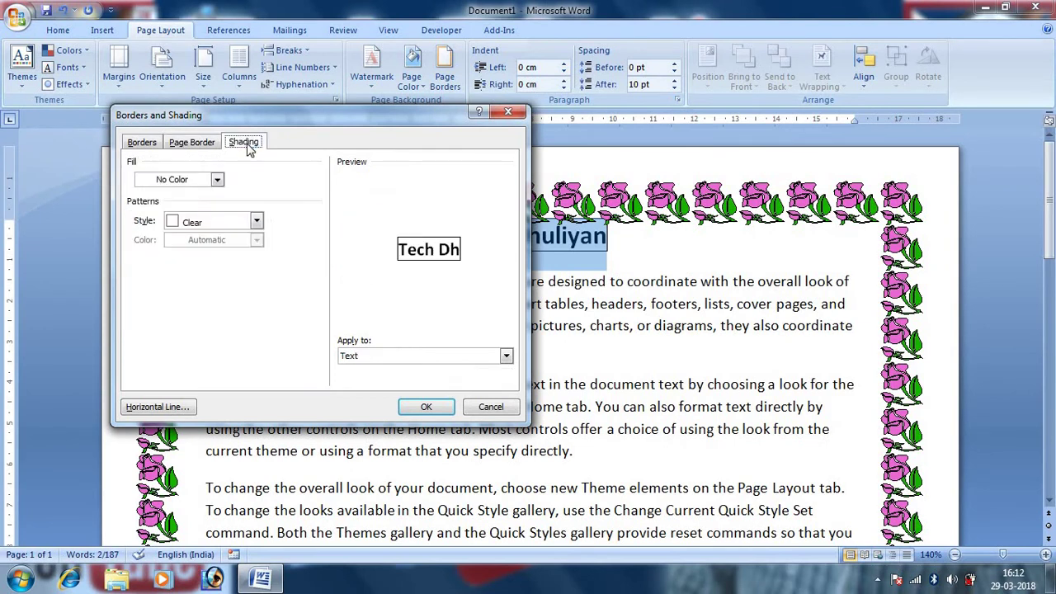
click(218, 179)
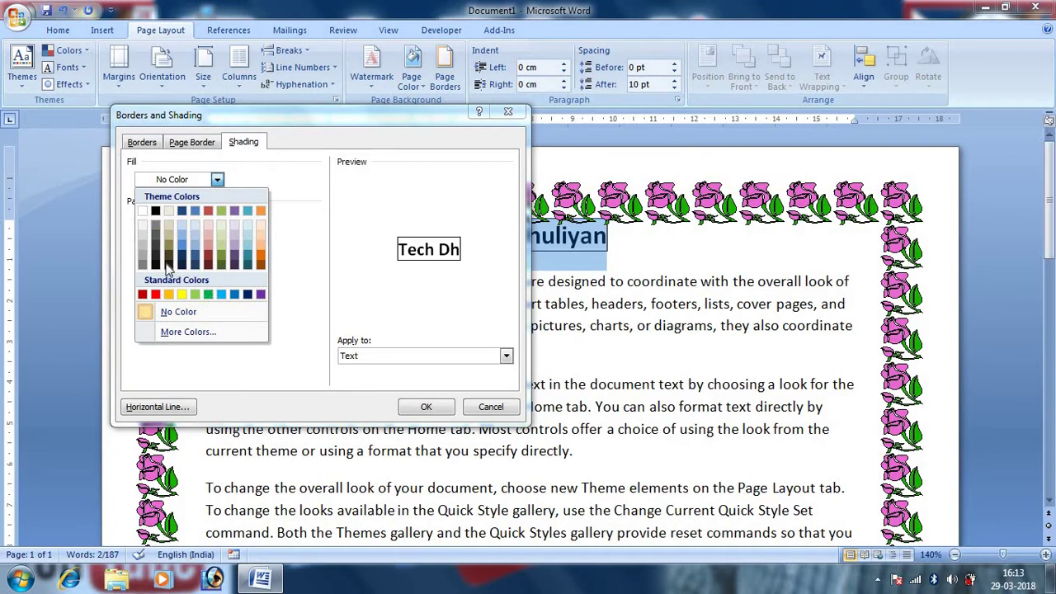
click(157, 213)
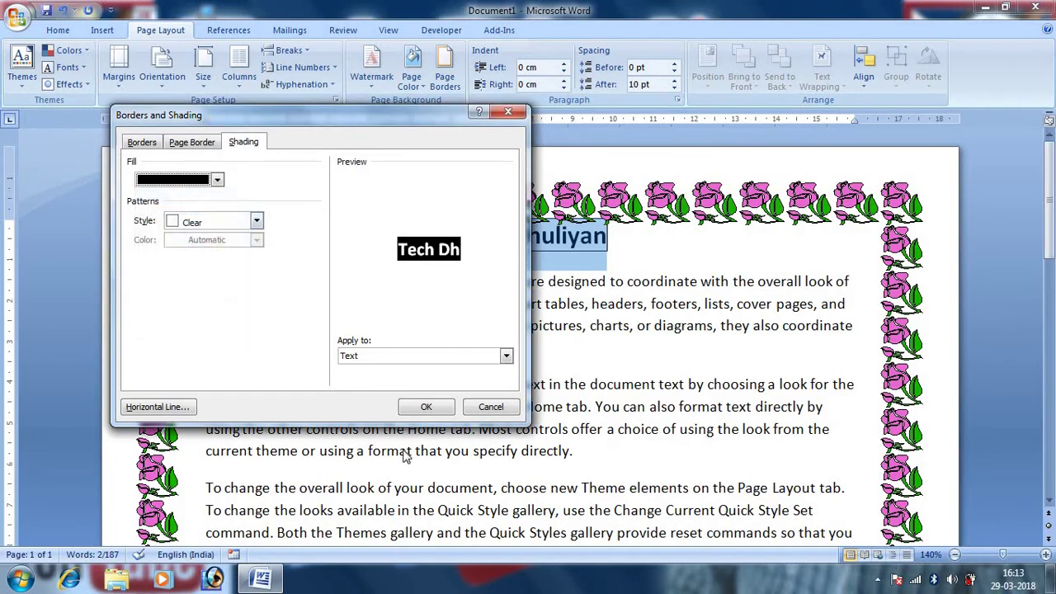
click(426, 410)
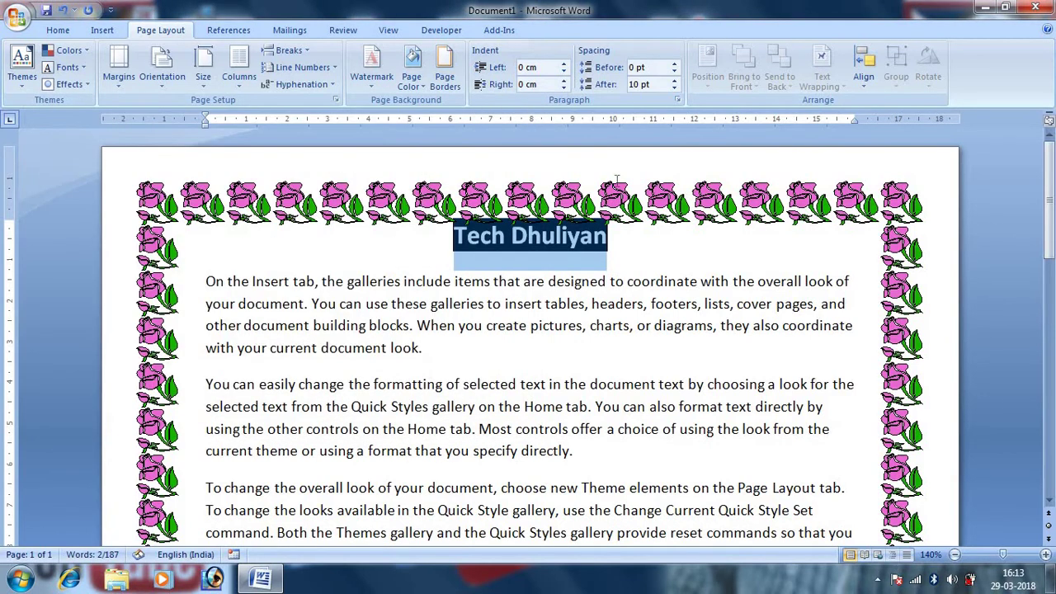
click(598, 257)
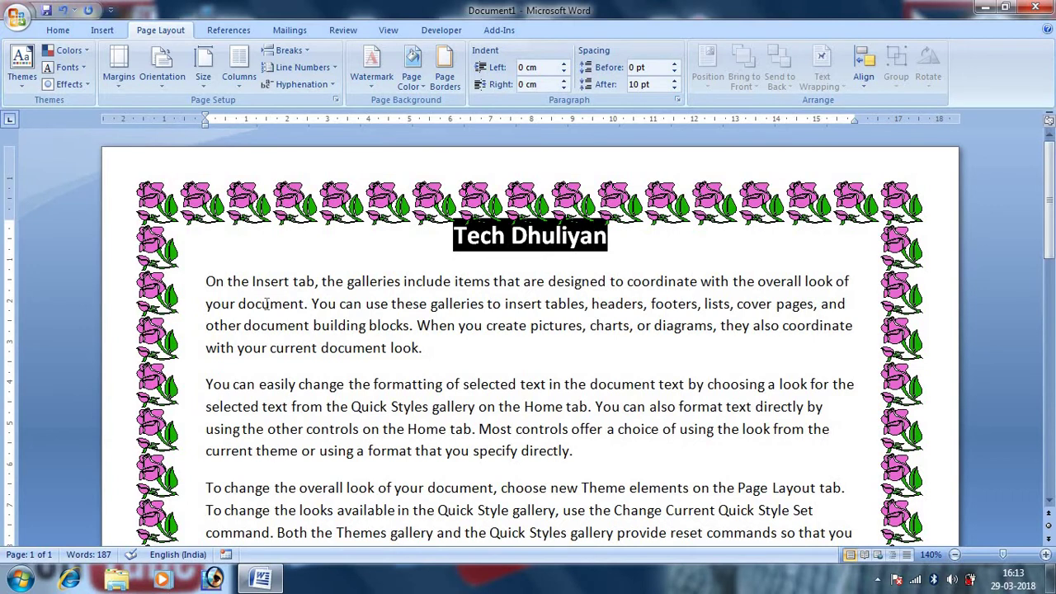
- Enclose the first paragraph in a 3 pt double-line Box border
drag(207, 282, 434, 347)
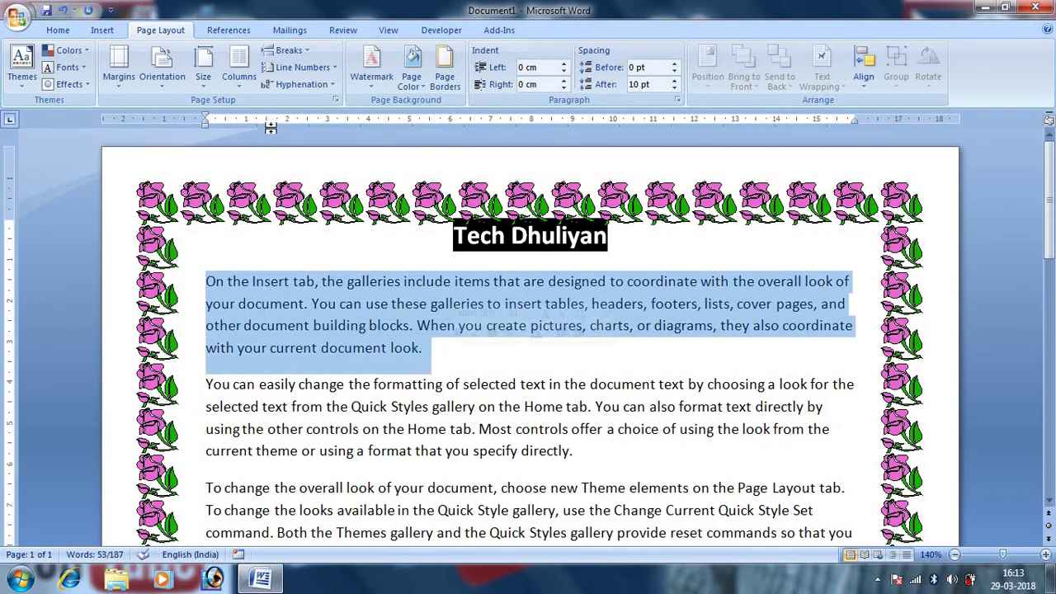
click(445, 71)
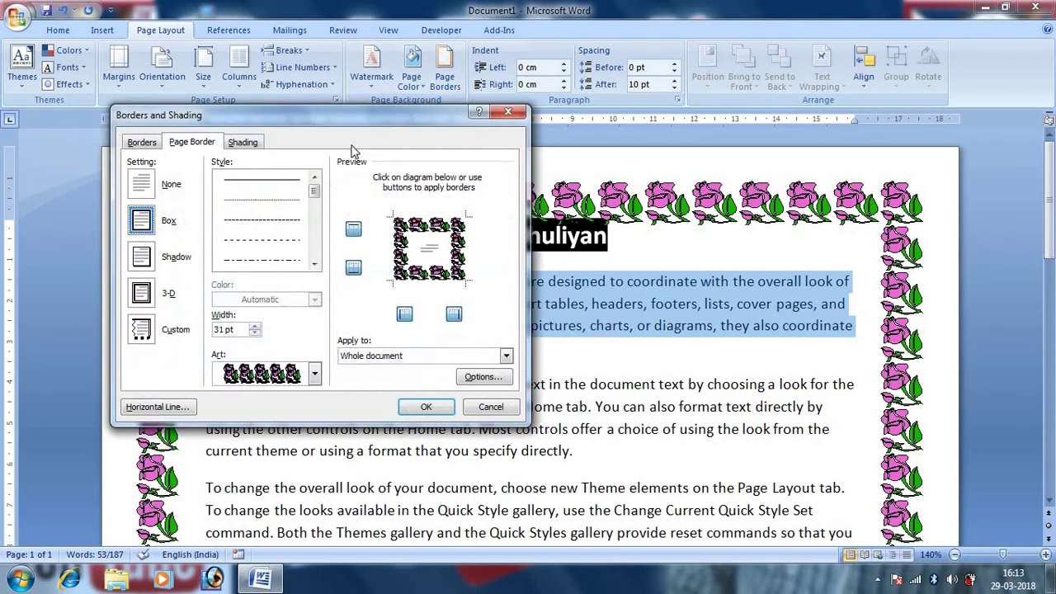
click(142, 142)
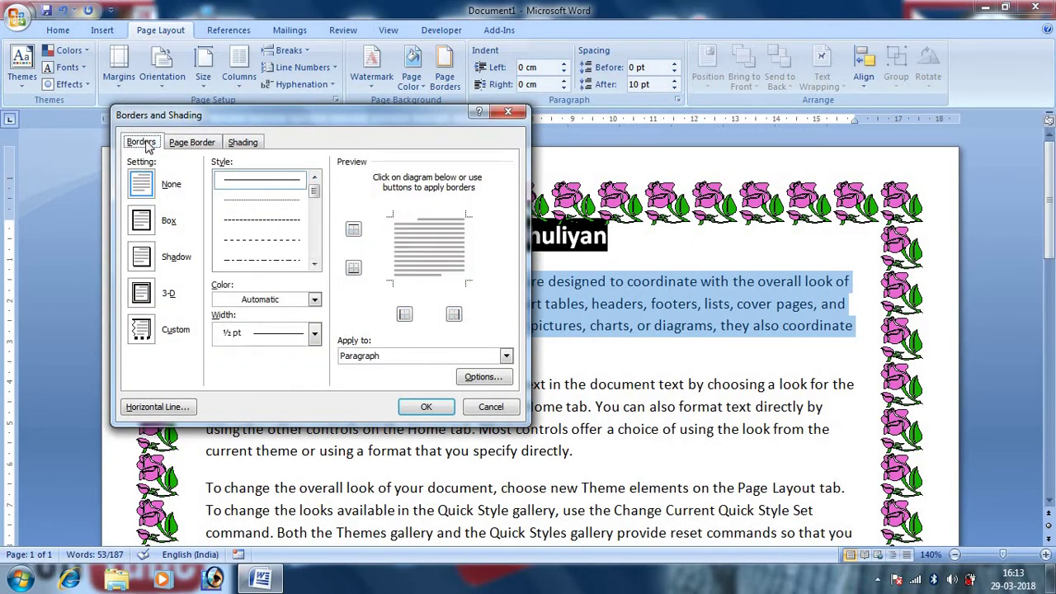
click(151, 218)
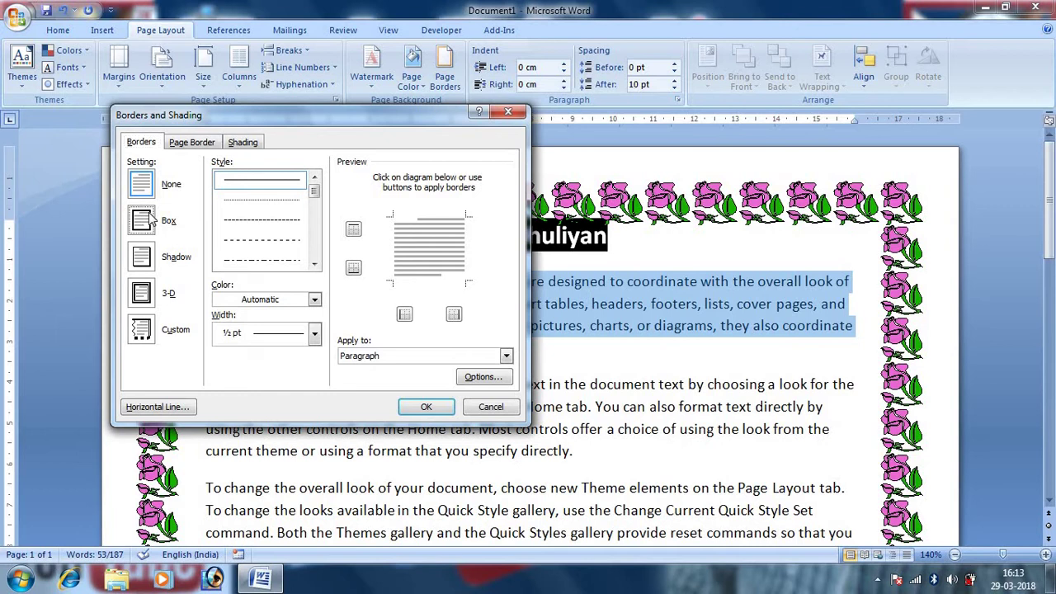
click(314, 264)
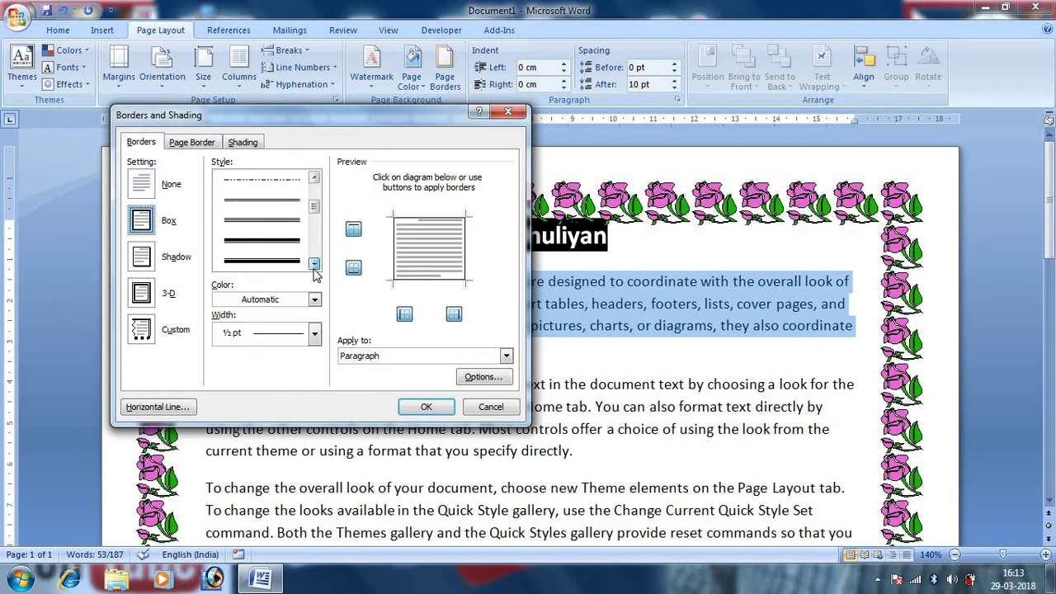
click(314, 264)
click(315, 264)
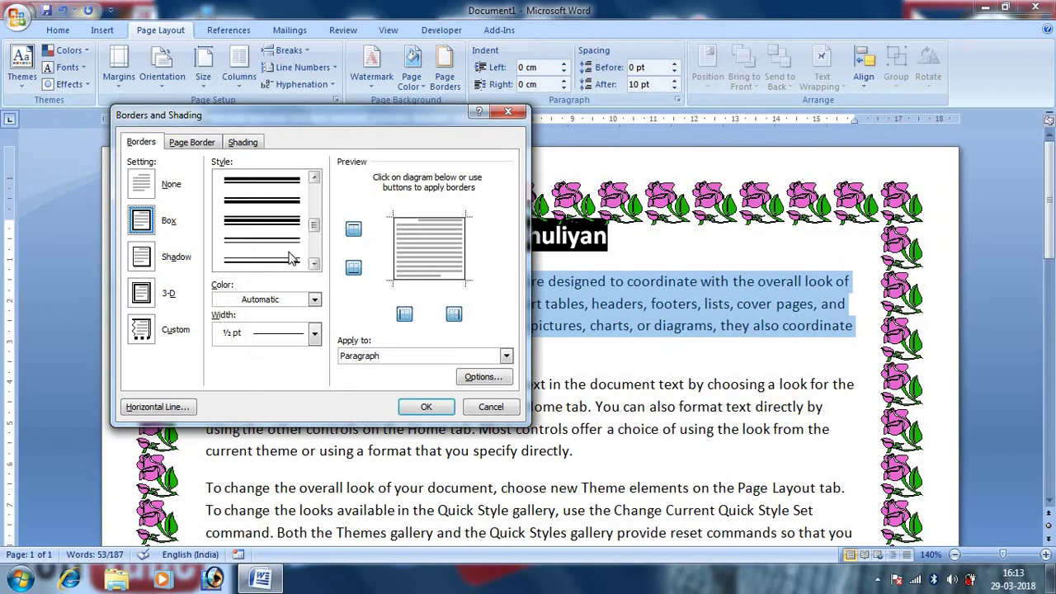
click(289, 260)
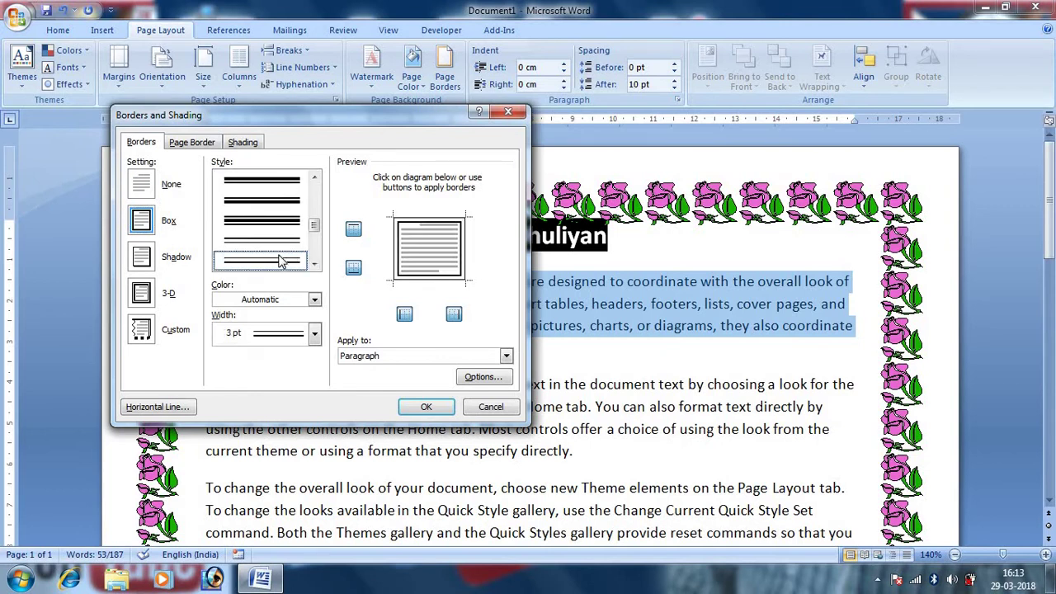
click(426, 408)
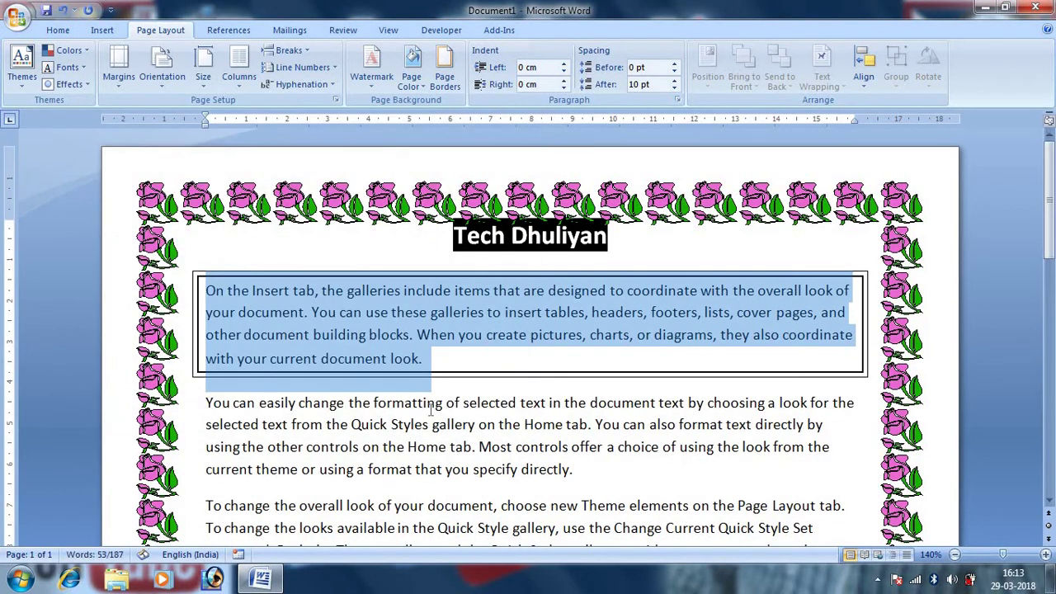
click(526, 333)
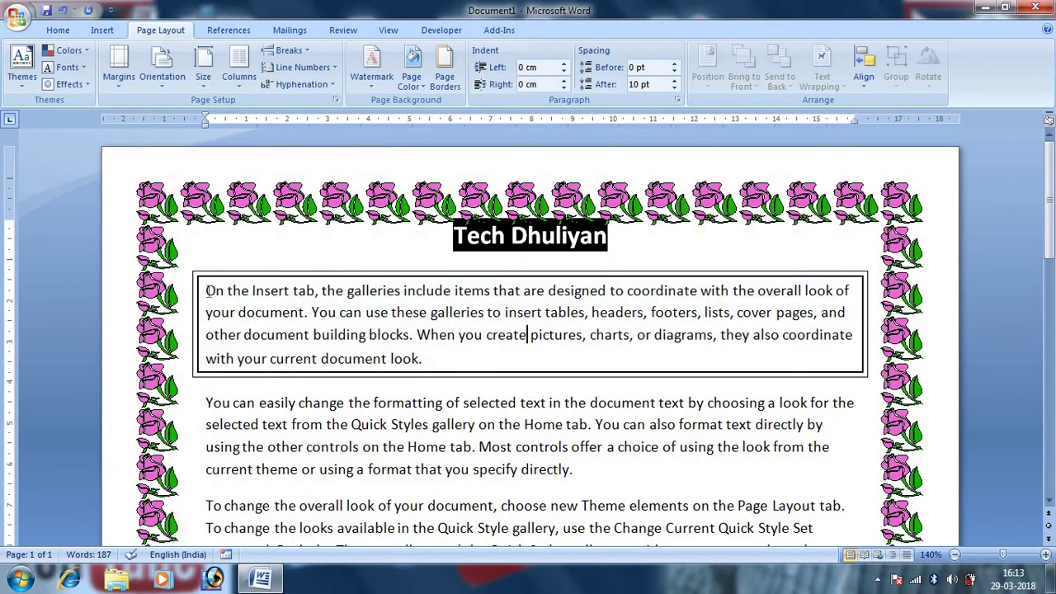
- Reselect the first paragraph and give it a light orange shading fill
drag(208, 291, 446, 360)
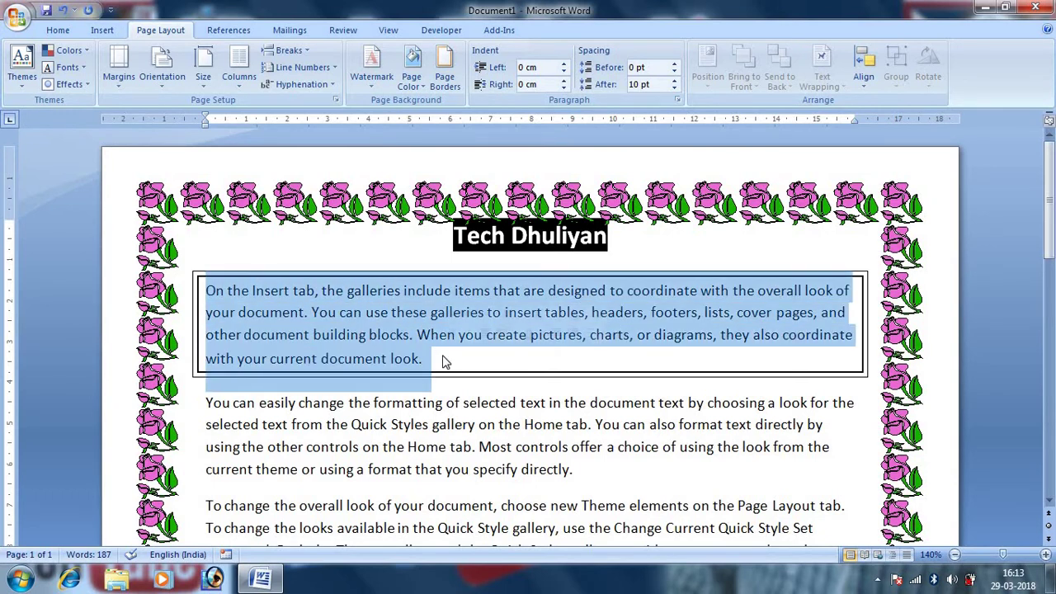
click(444, 74)
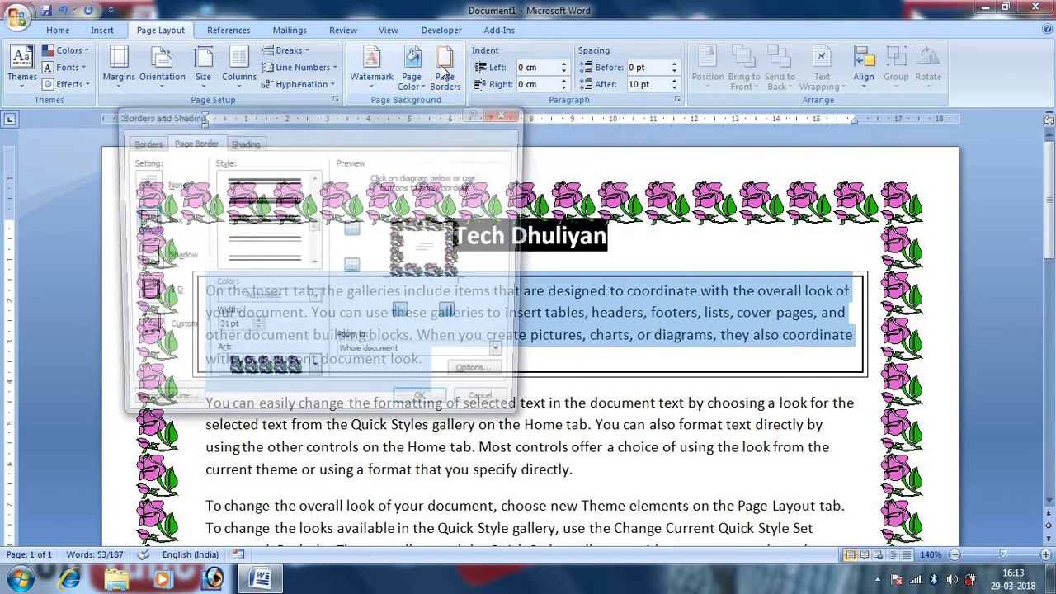
click(241, 143)
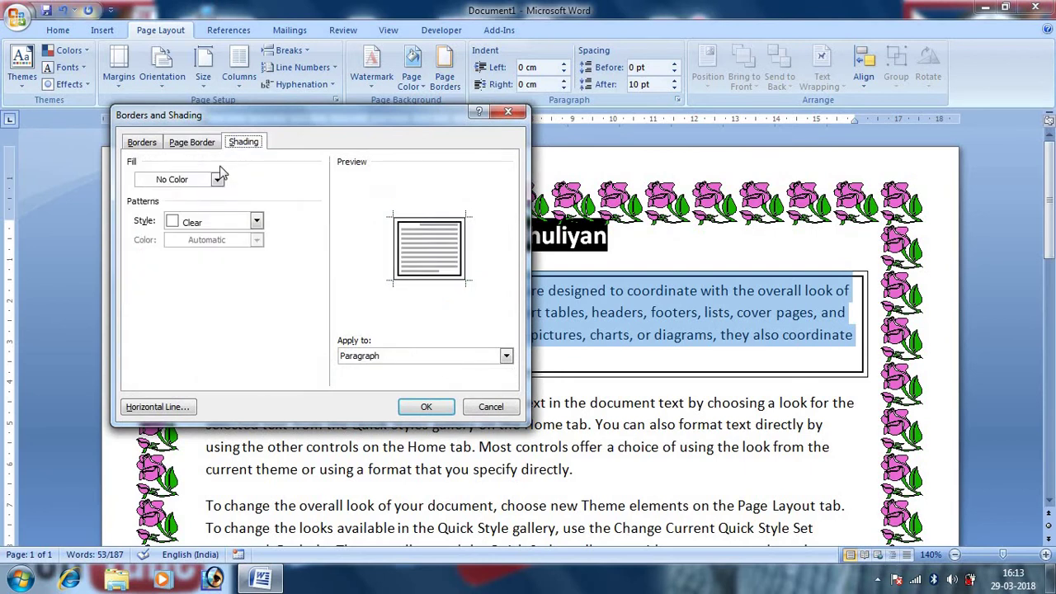
click(217, 179)
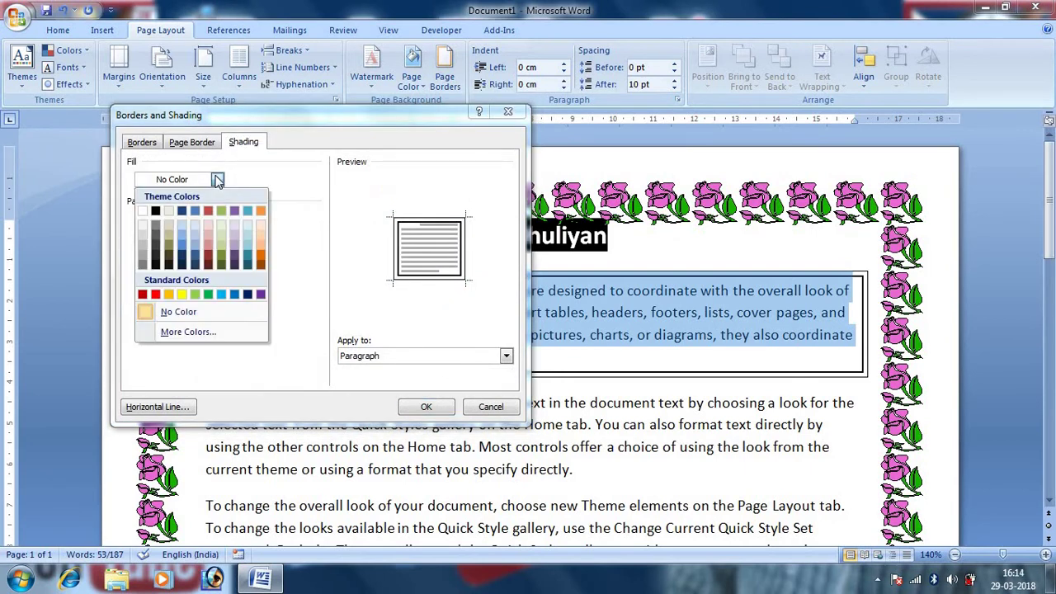
click(259, 242)
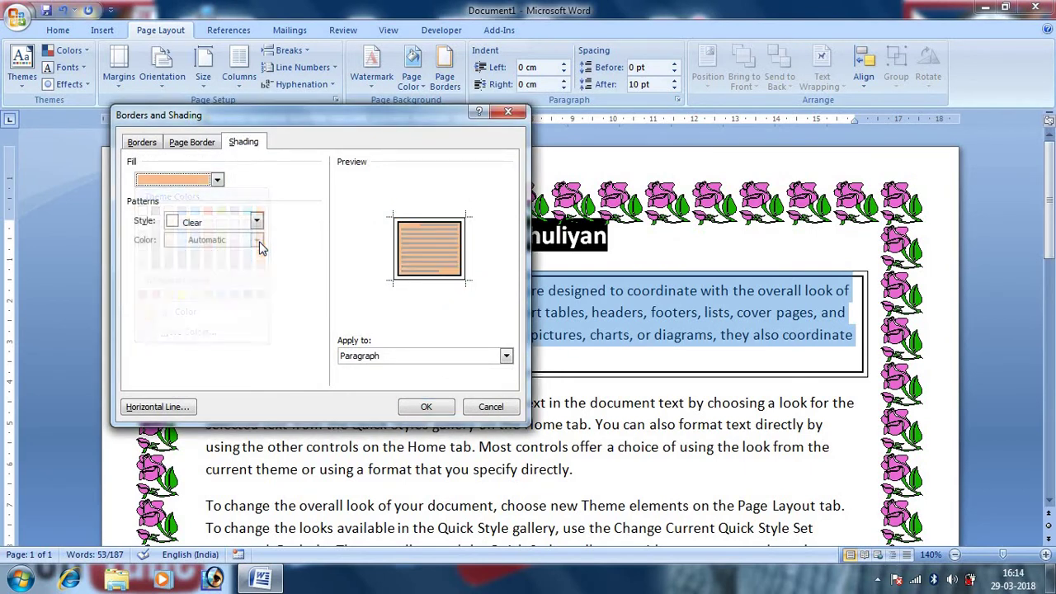
click(217, 180)
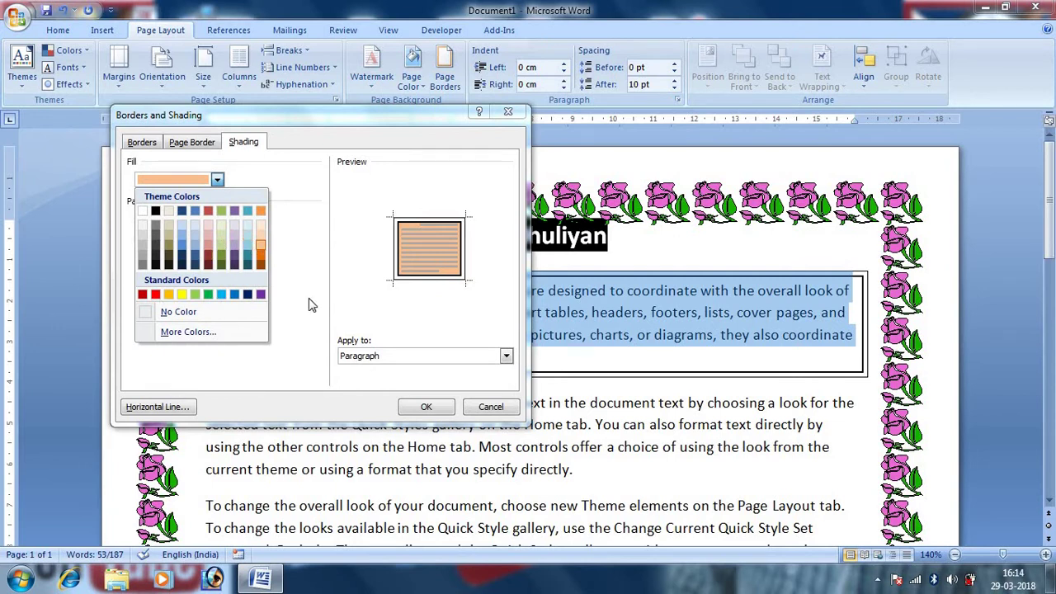
click(328, 310)
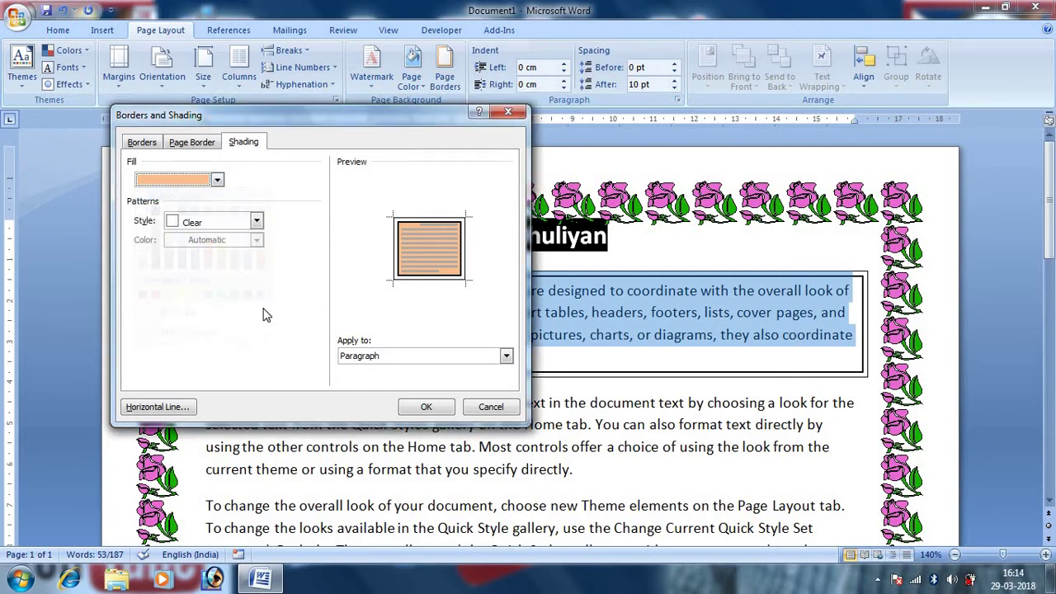
click(437, 406)
click(575, 359)
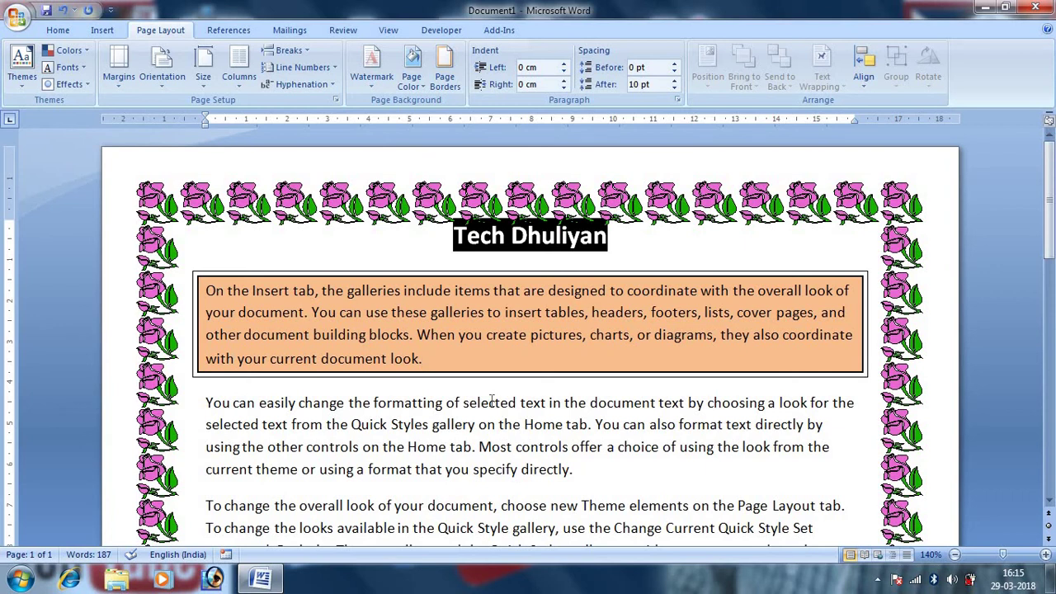
- Open the Windows Start menu over the finished document
click(31, 576)
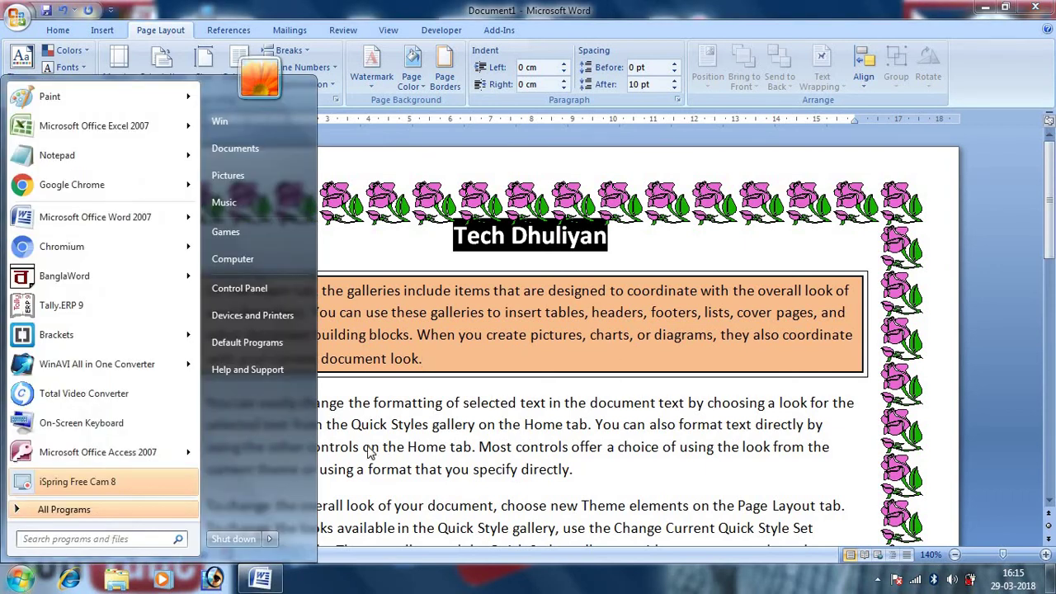